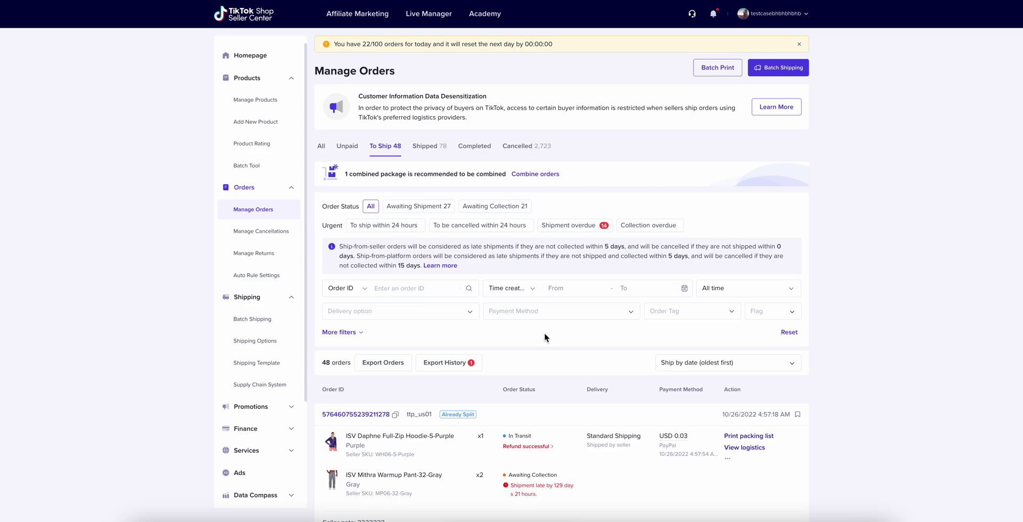
- Search TikTok Shop for the Funk Album order by its ID, then open Manage Products showing Funk Album at 97
left_click(407, 288)
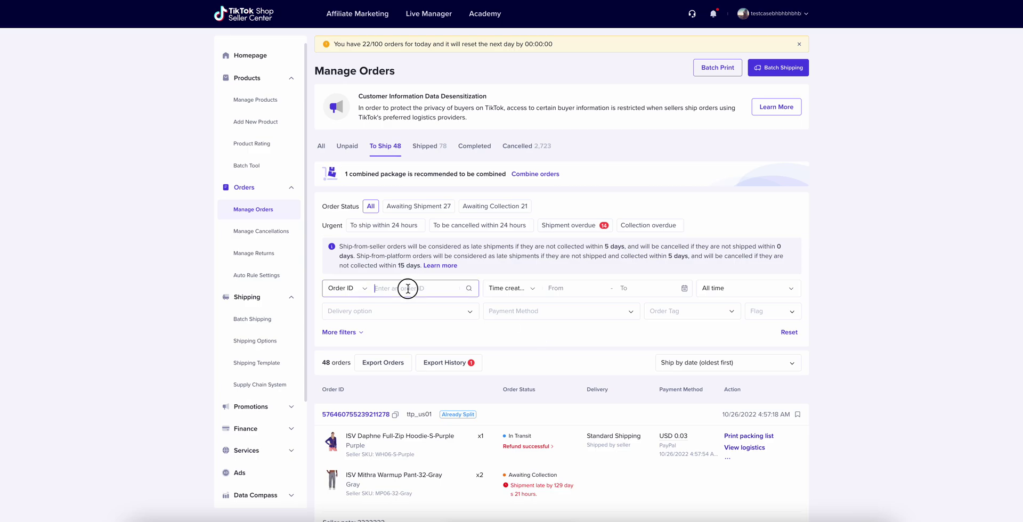
key("ctrl+v")
key("Return")
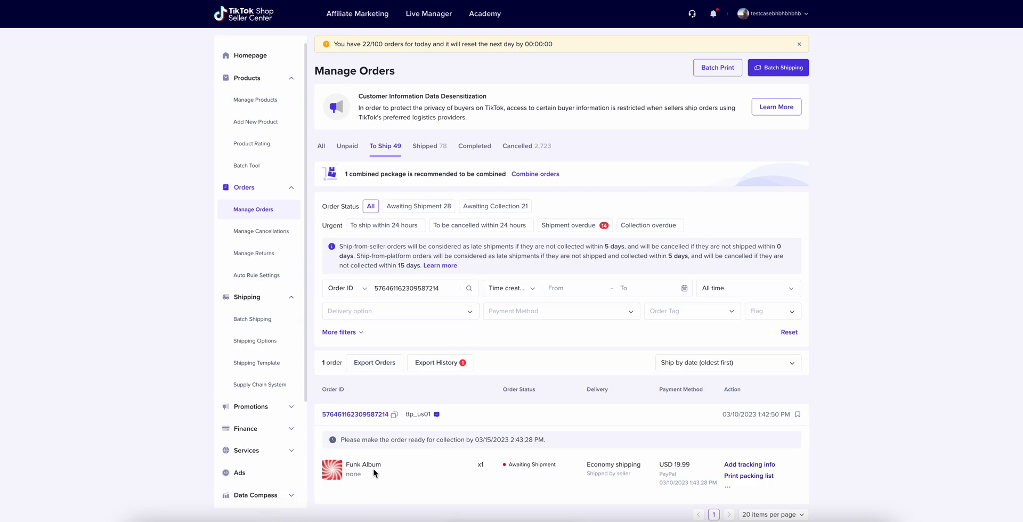
left_click(259, 100)
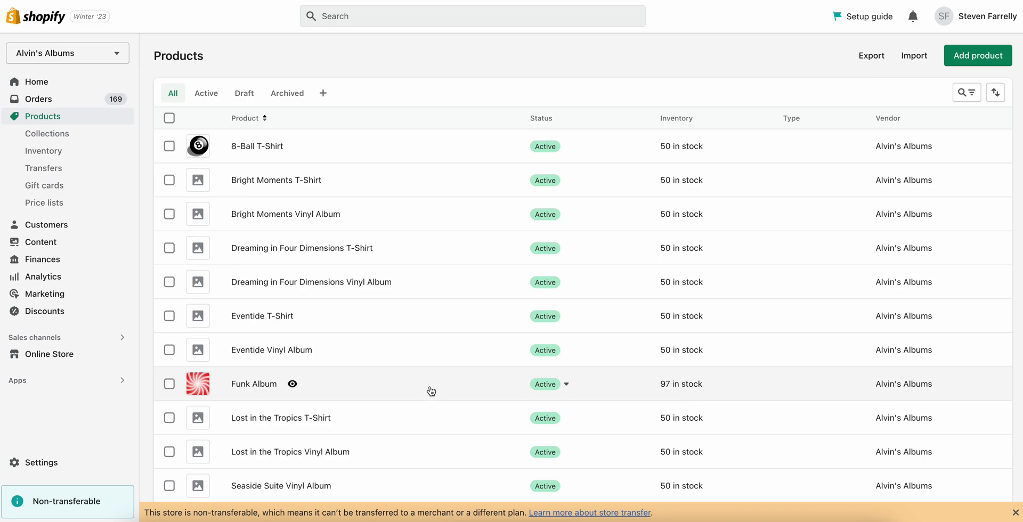
- Change Funk Album's available inventory at the shop location from 97 to 50 and save
mouse_move(480, 384)
left_click(720, 397)
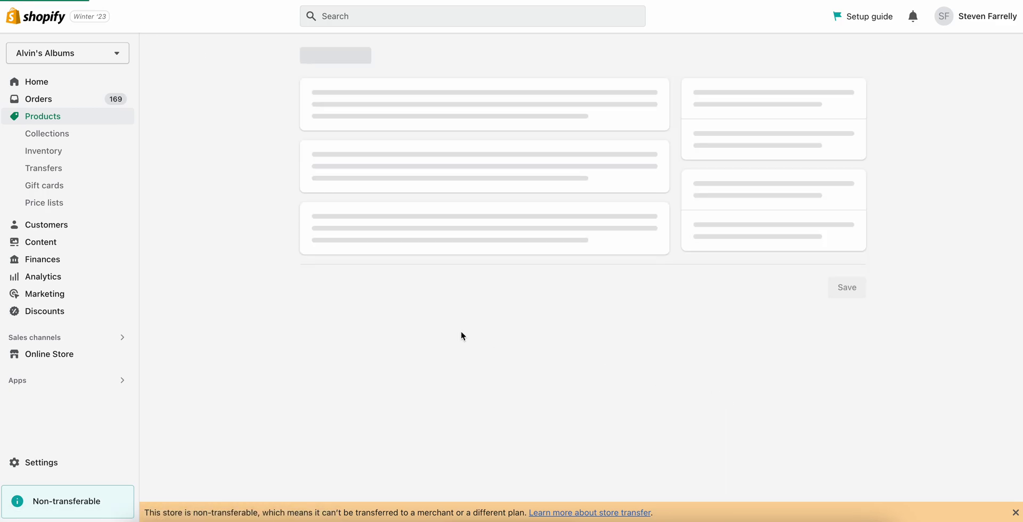
scroll(462, 335, "down", 10)
scroll(461, 336, "up", 5)
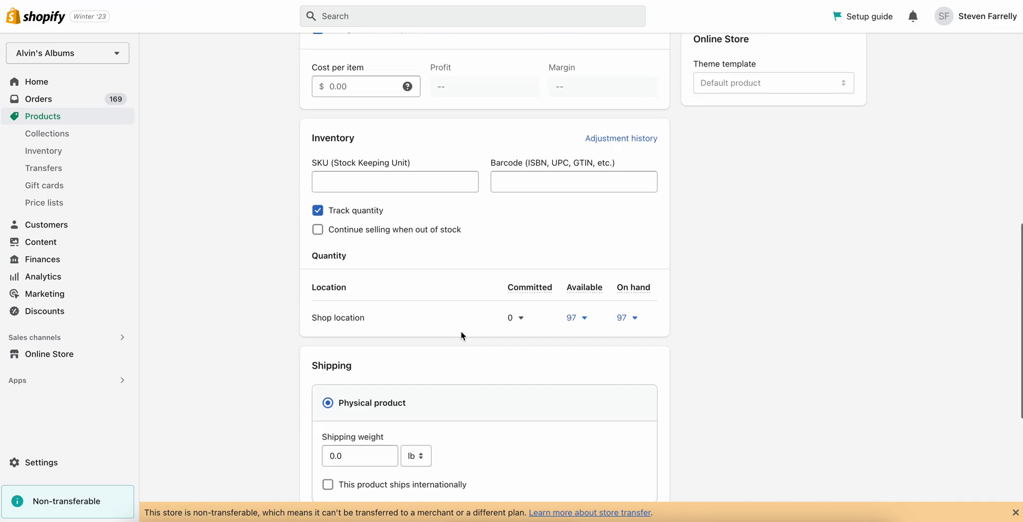
left_click(572, 319)
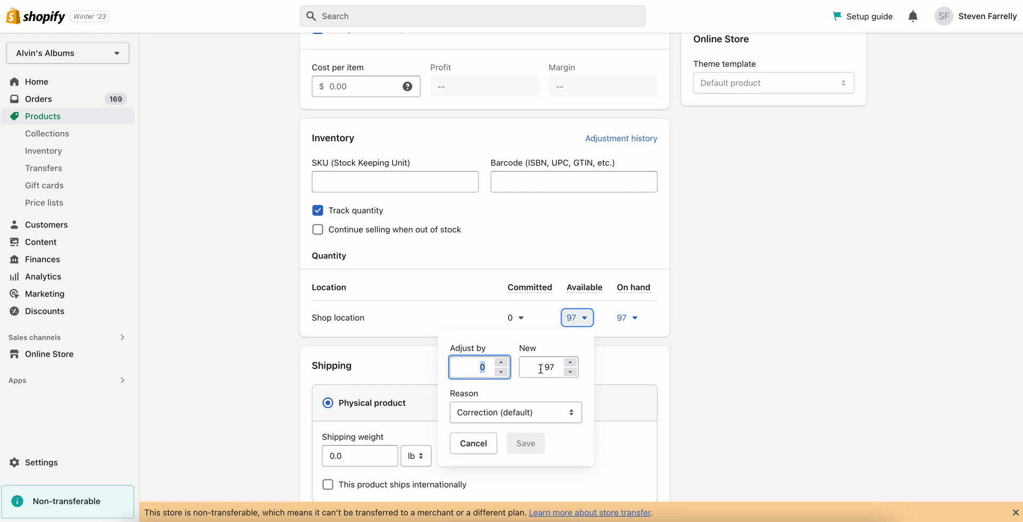
double_click(541, 369)
type("50")
left_click(524, 444)
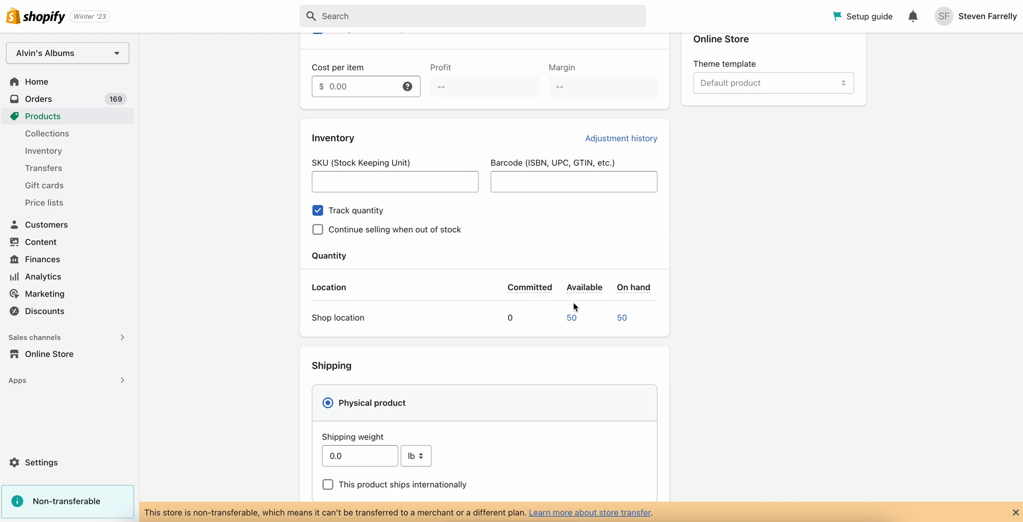
scroll(629, 127, "up", 10)
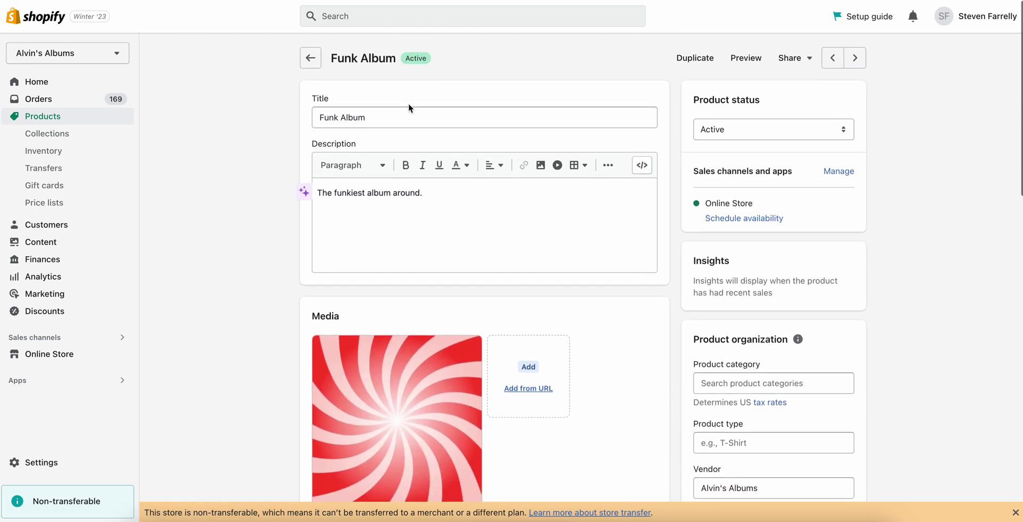
scroll(500, 133, "down", 10)
scroll(500, 129, "down", 3)
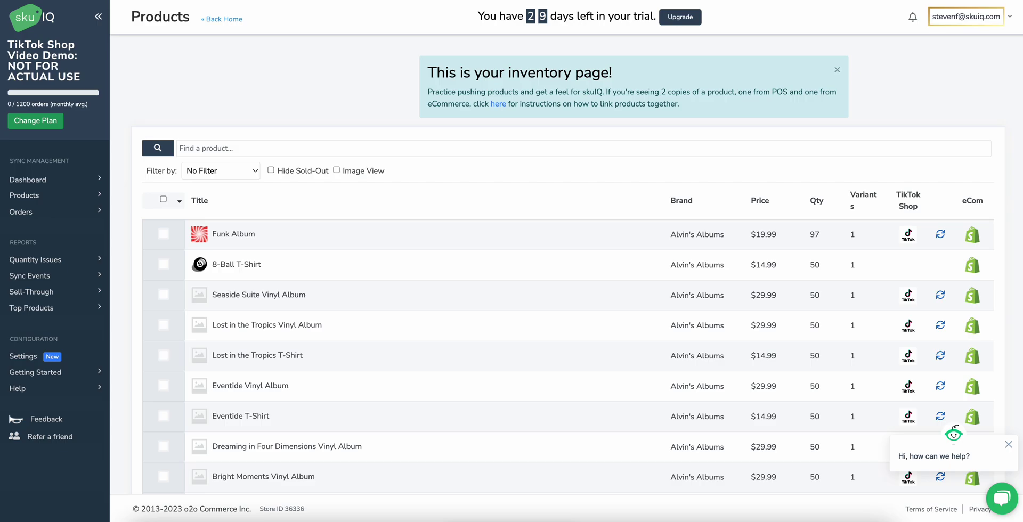
- Reload the SKU IQ Products page so Funk Album's quantity updates to 50
key("ctrl+r")
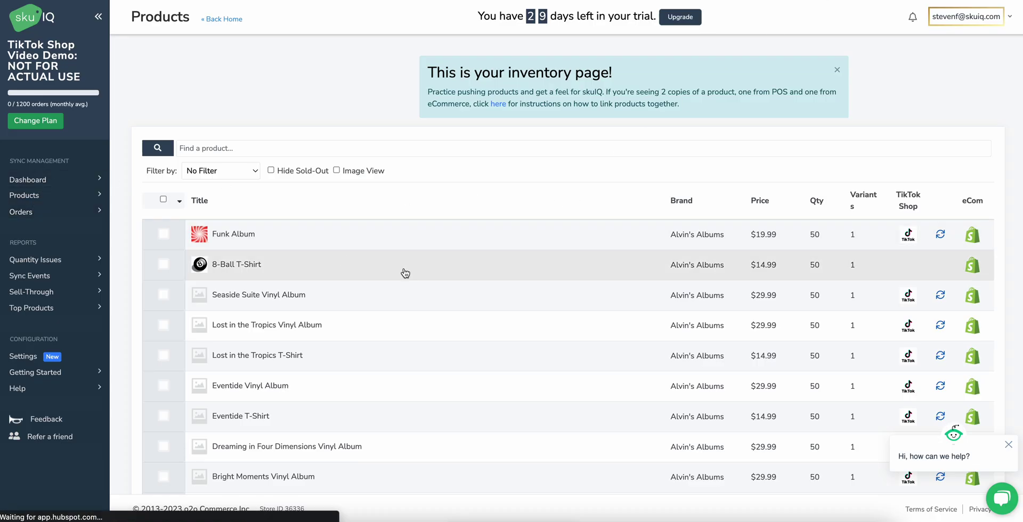
- Open the unfulfilled Funk Album order imported from SKU IQ in Shopify's Orders list
scroll(405, 274, "down", 3)
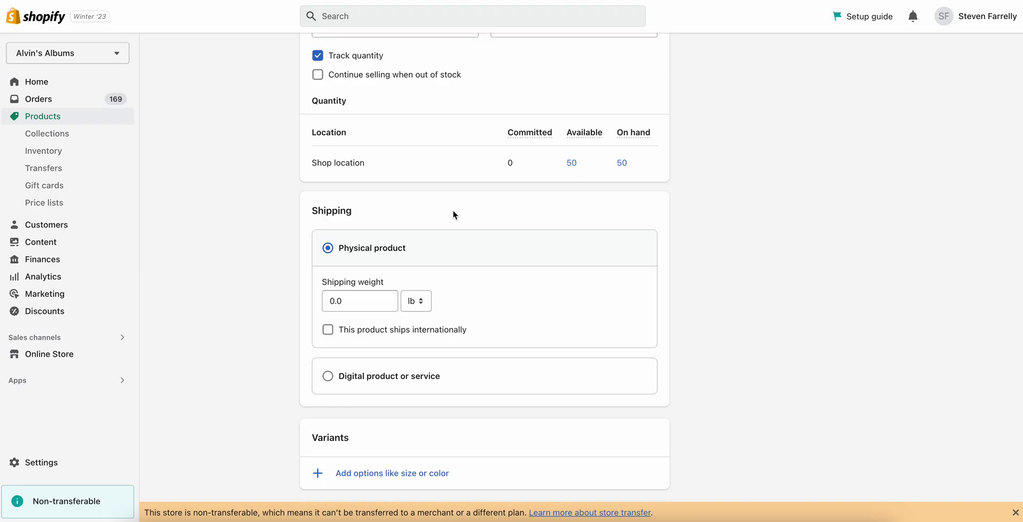
left_click(59, 101)
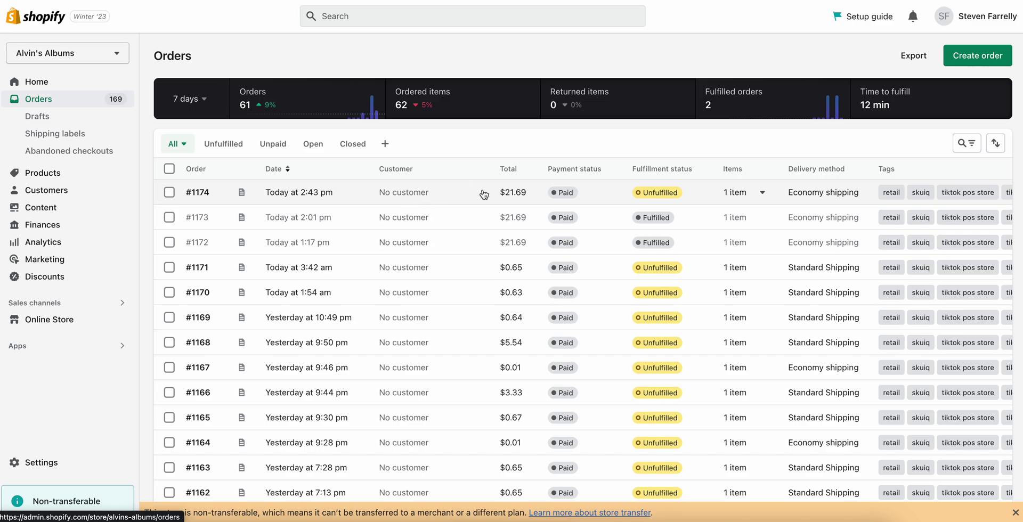
left_click(825, 194)
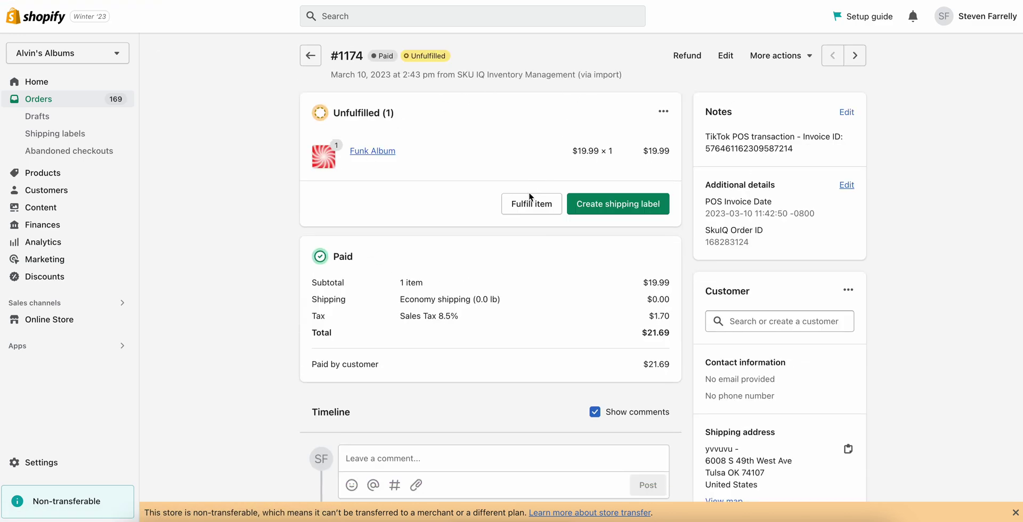
- Fulfill the Funk Album item after entering a shipment tracking number
left_click(524, 213)
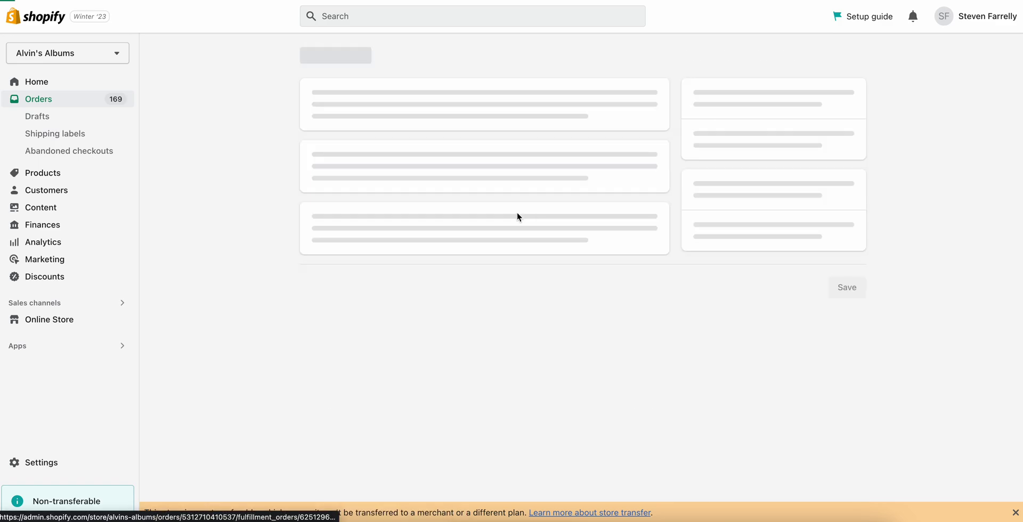
left_click(421, 233)
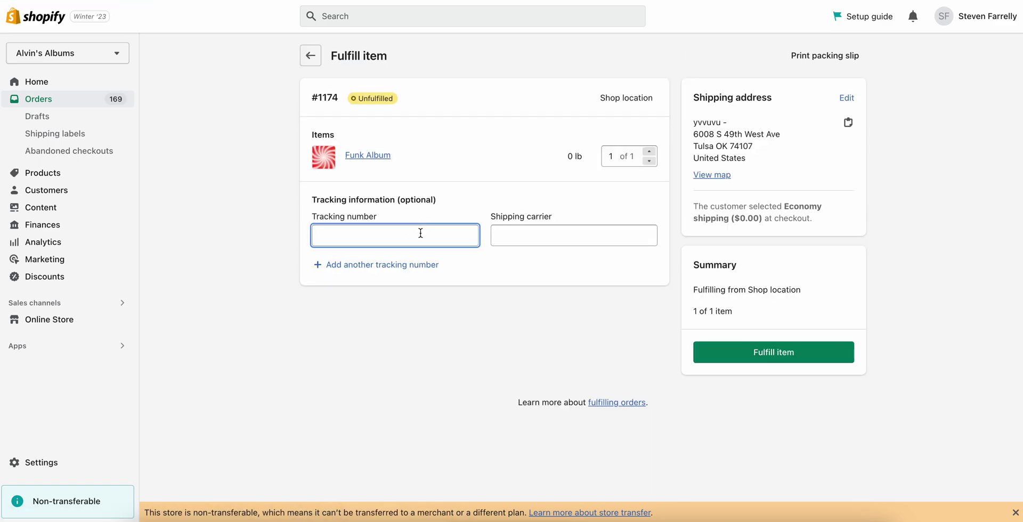
type("556666666")
type("666666")
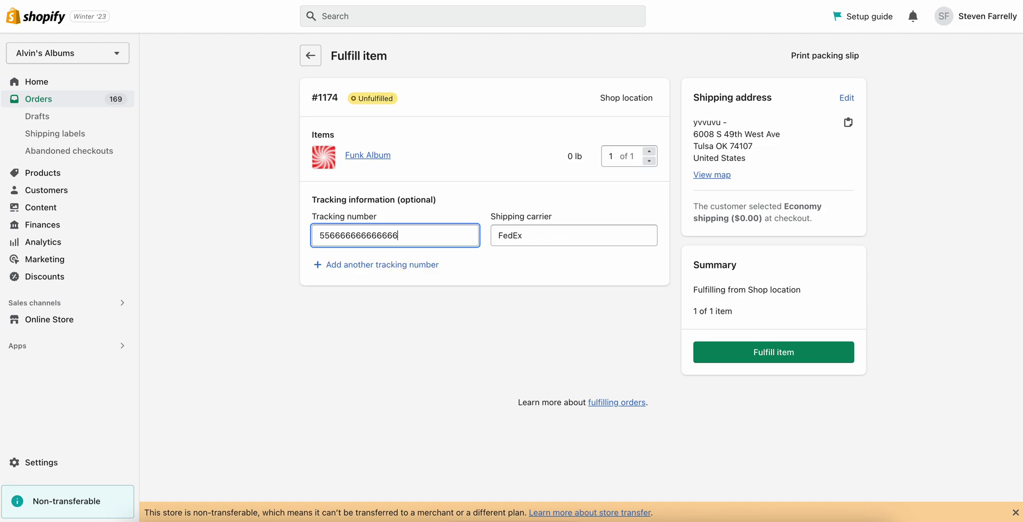
type("6")
left_click(520, 327)
left_click(760, 356)
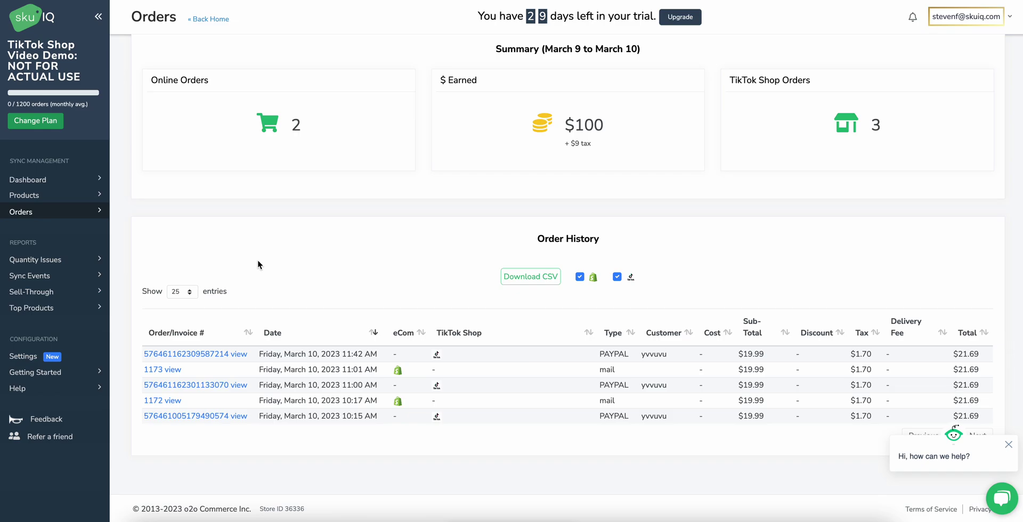
- Browse the SKU IQ Products table to locate the 8-Ball T-Shirt, not yet on TikTok Shop
left_click(29, 196)
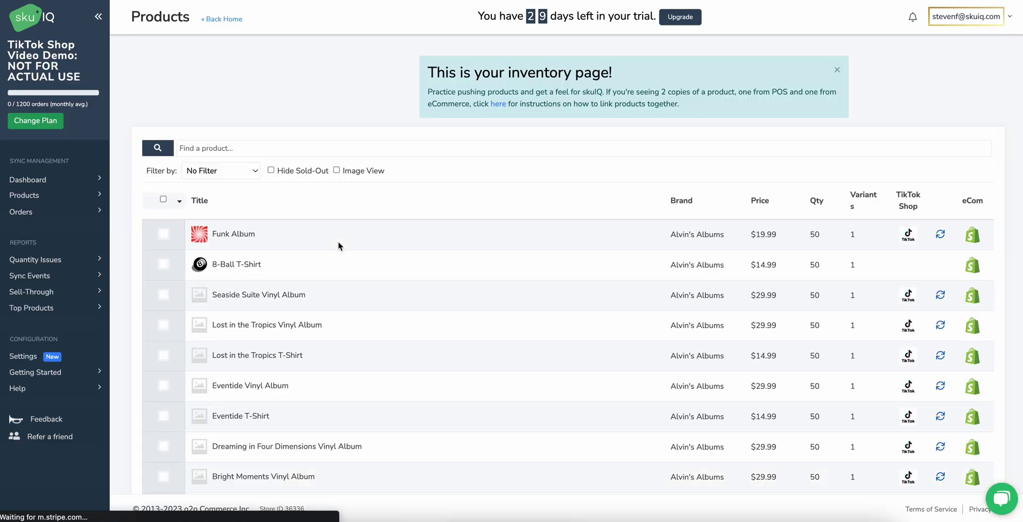
scroll(479, 297, "down", 3)
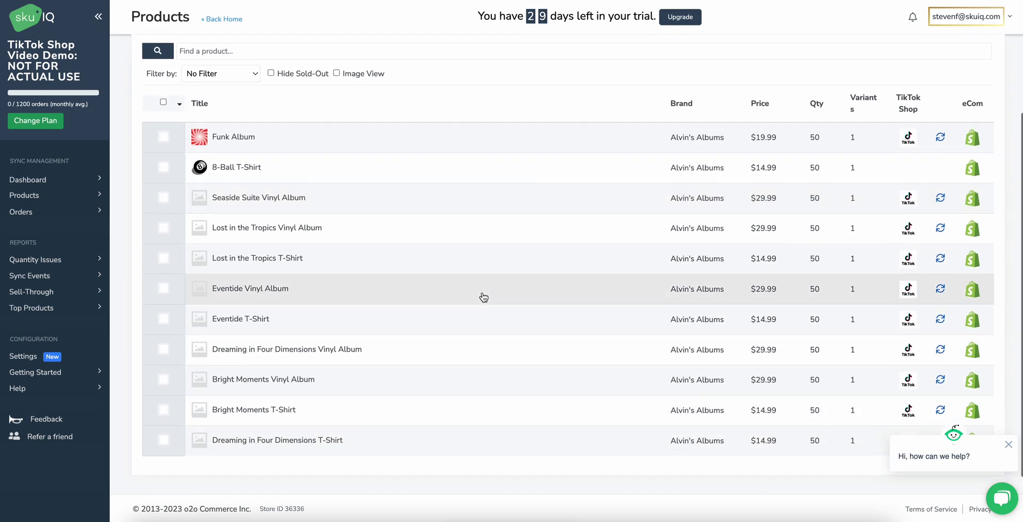
scroll(483, 297, "down", 1)
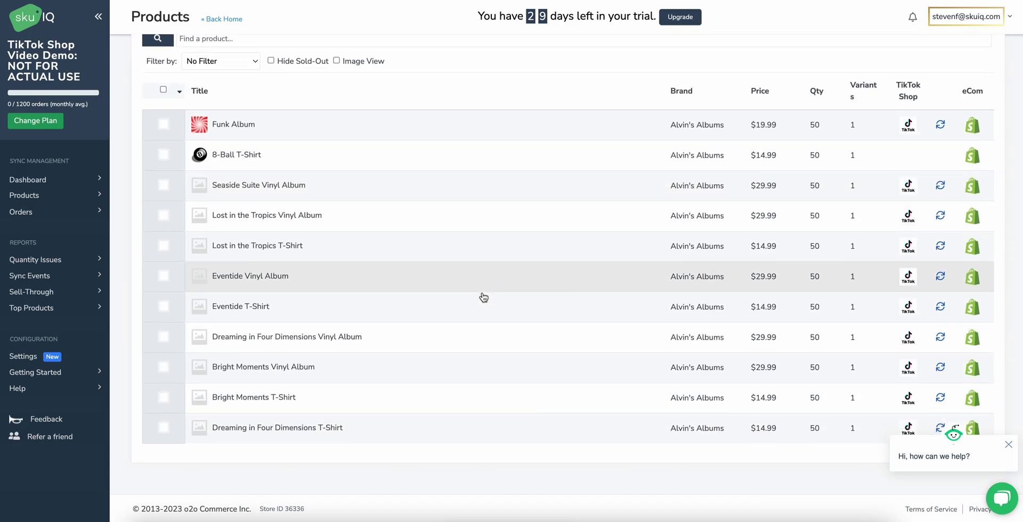
scroll(483, 296, "up", 1)
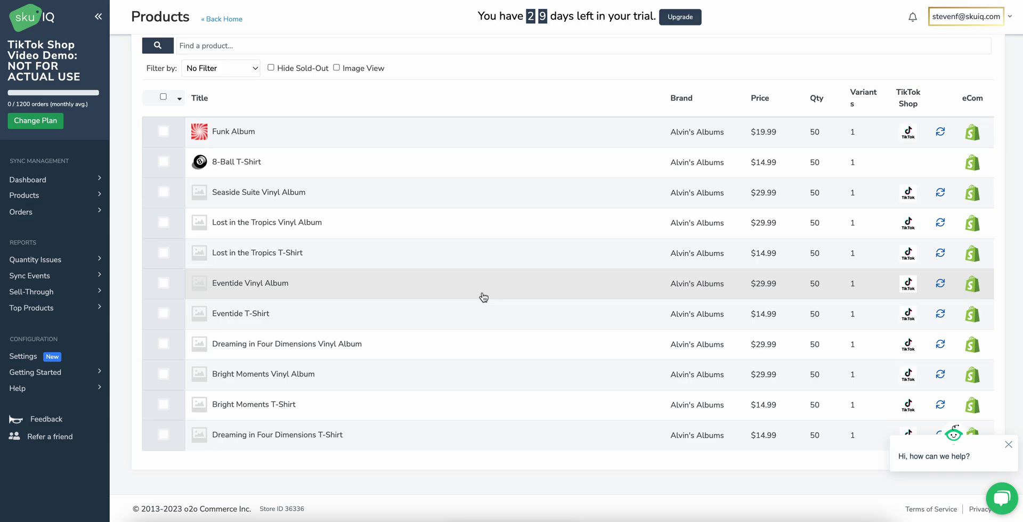
scroll(483, 297, "up", 2)
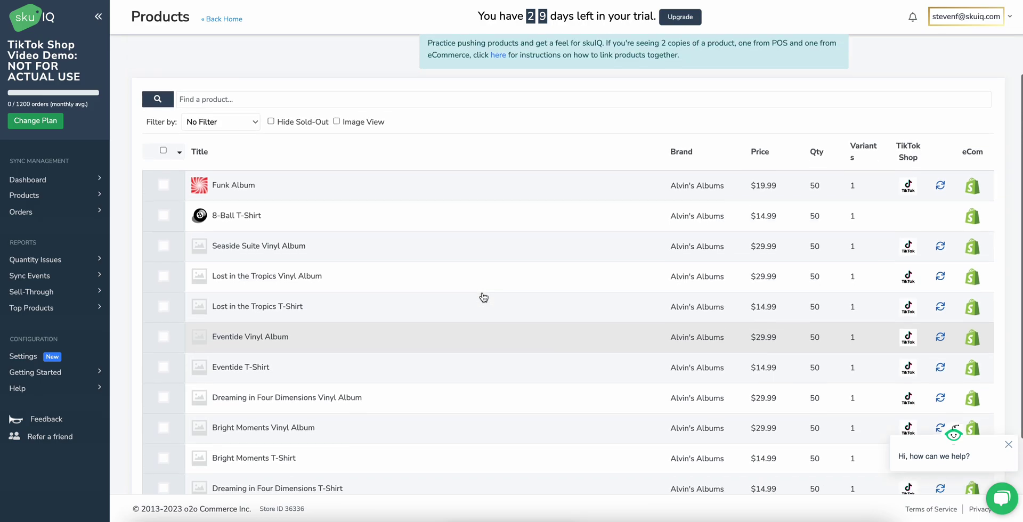
scroll(483, 297, "up", 2)
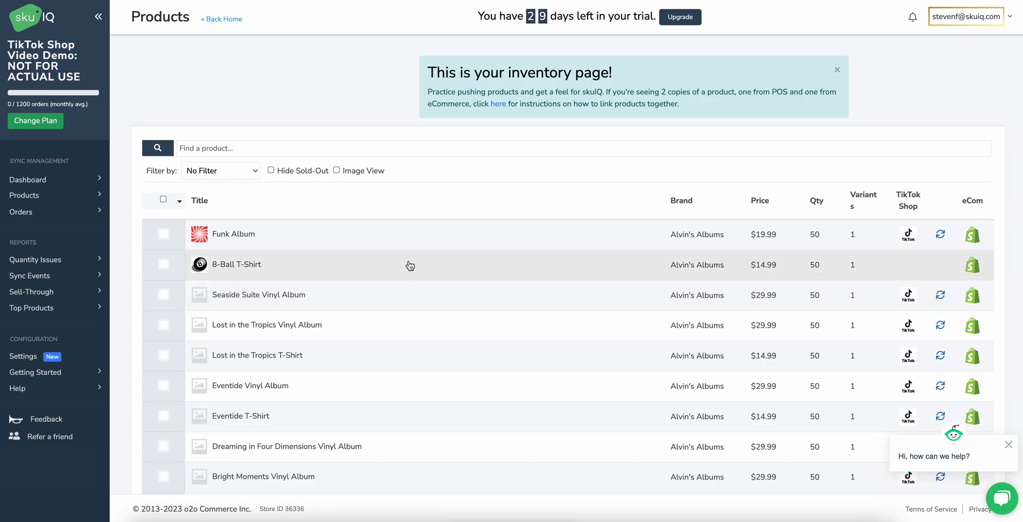
- Push the 8-Ball T-Shirt to TikTok Shop under the Womenswear tops T-shirts category
left_click(164, 265)
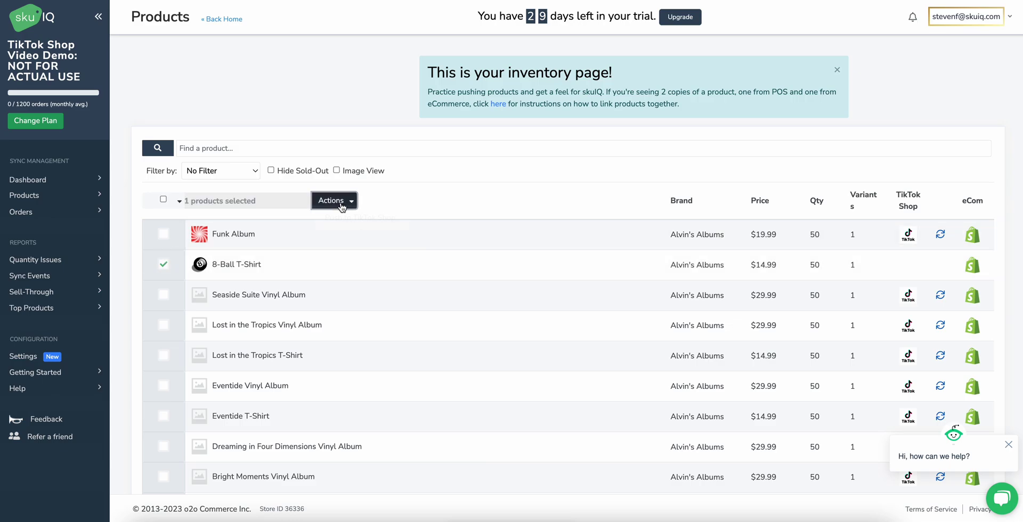
left_click(341, 205)
left_click(354, 225)
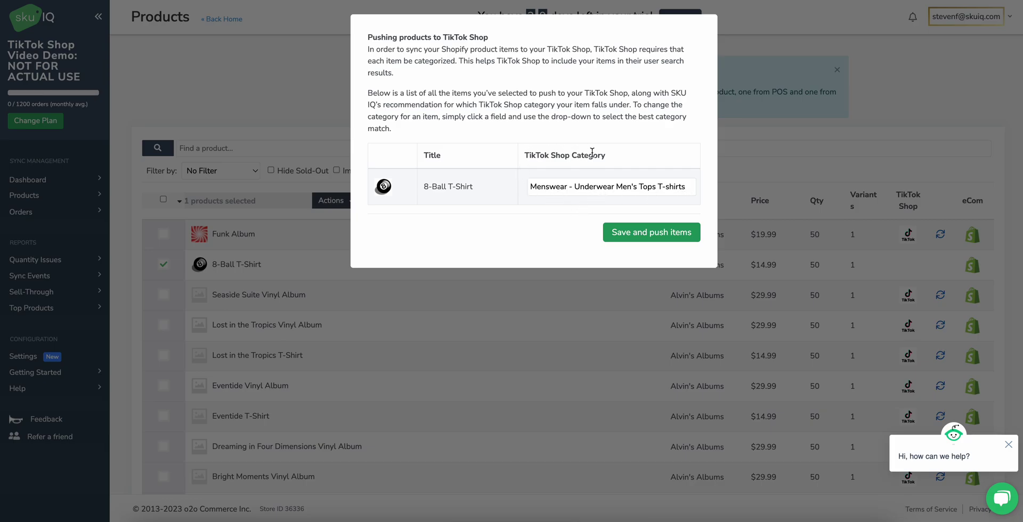
left_click(664, 191)
type("t")
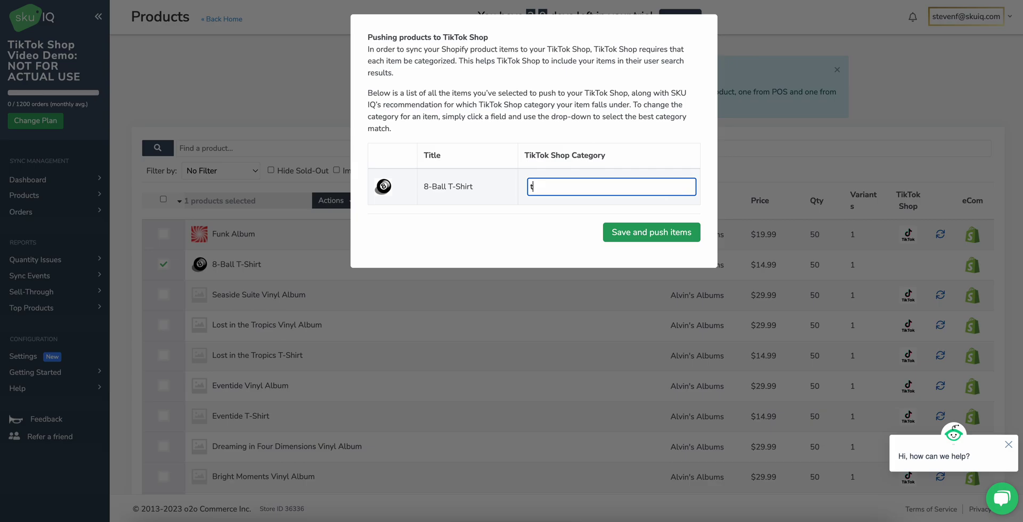
type("-shirt")
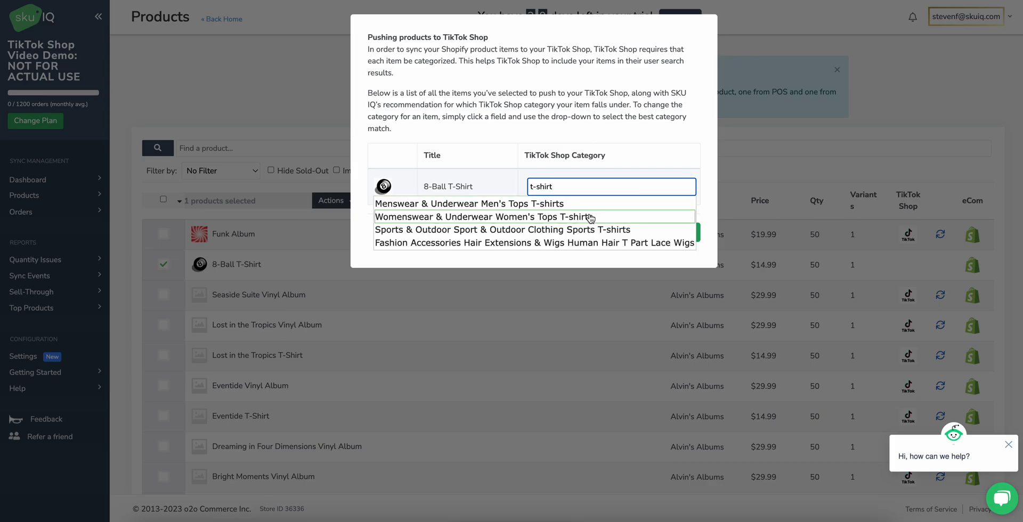
left_click(474, 221)
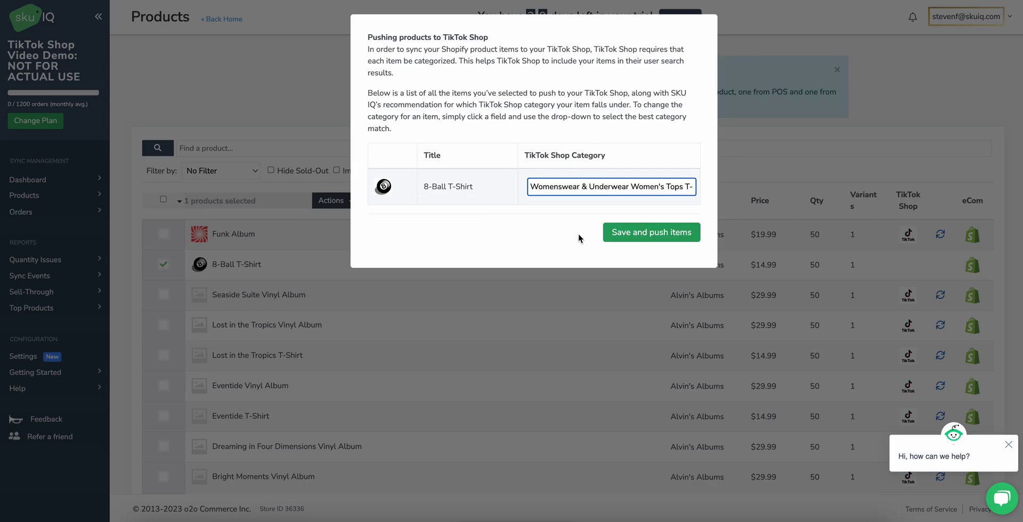
left_click(653, 238)
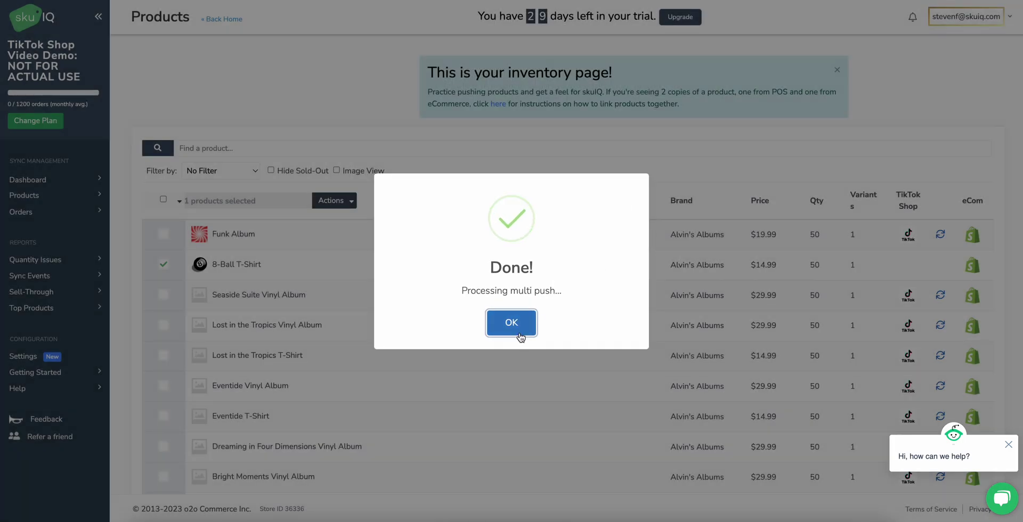
left_click(519, 330)
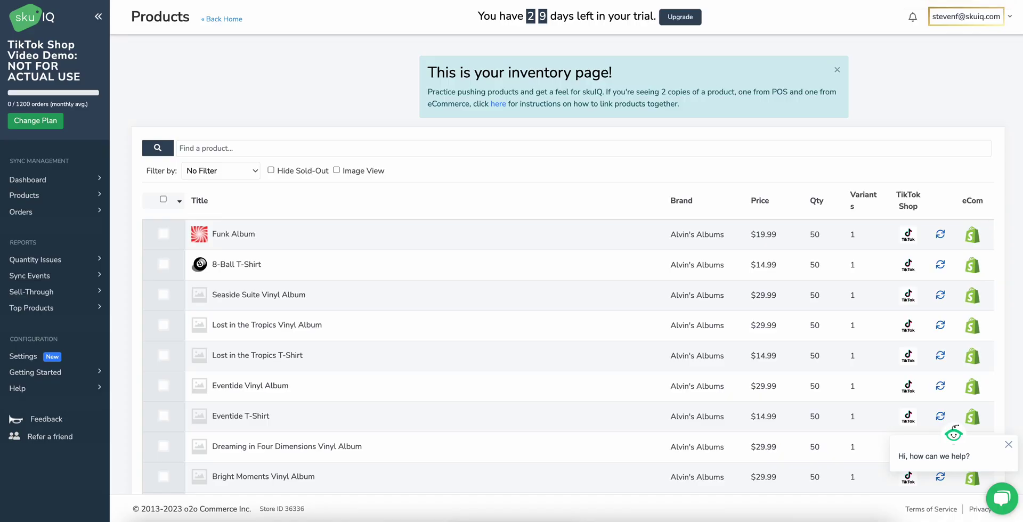
- Open SKU IQ's Orders page and scroll down to the Order History table
left_click(64, 212)
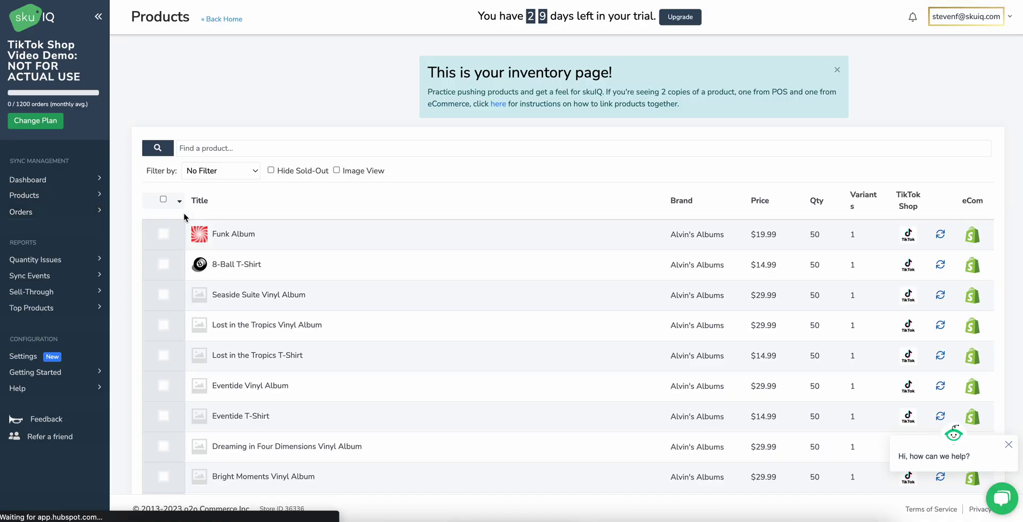
scroll(327, 218, "down", 3)
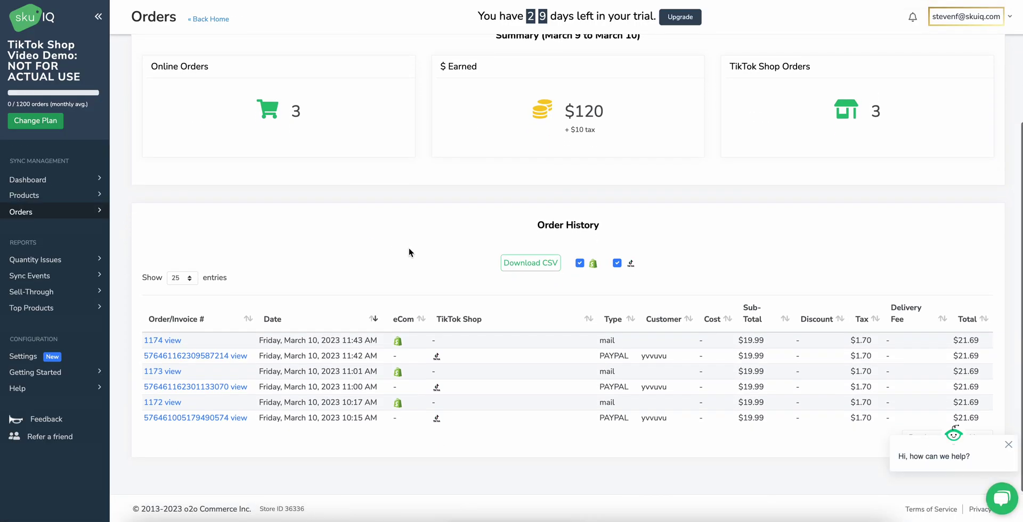